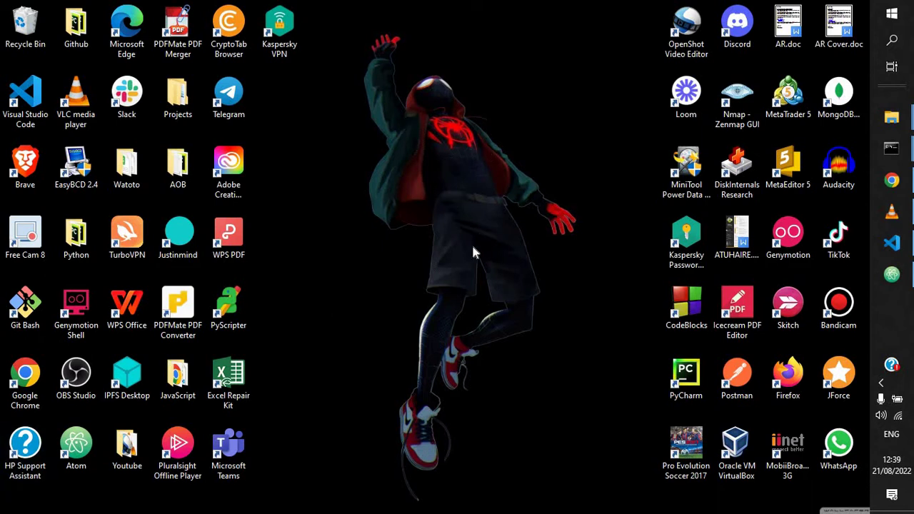
# - Switch to GitHub in Chrome and open the personal access tokens page in the account's developer settings
pyautogui.click(893, 178)
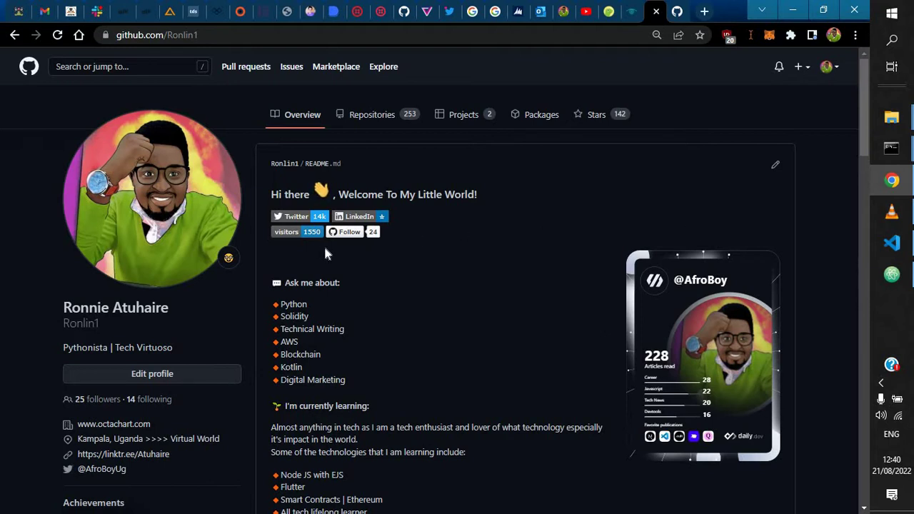
pyautogui.click(831, 67)
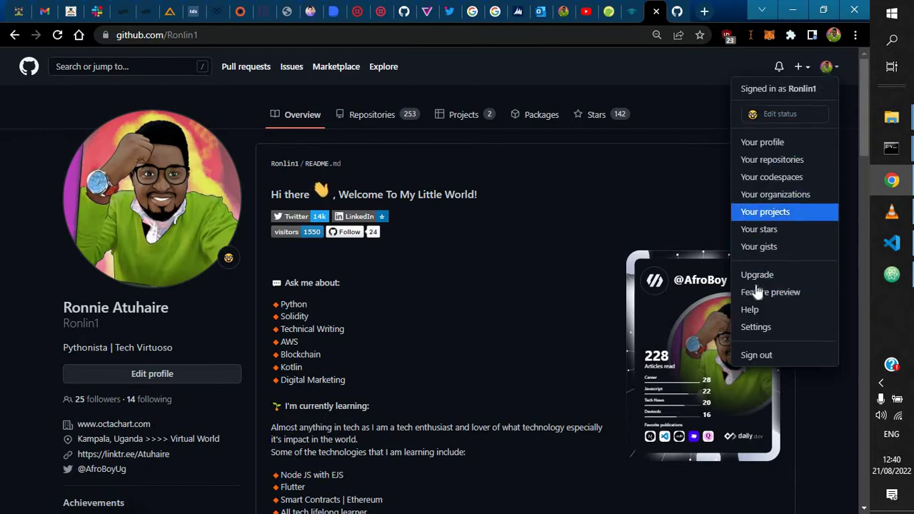
pyautogui.click(781, 328)
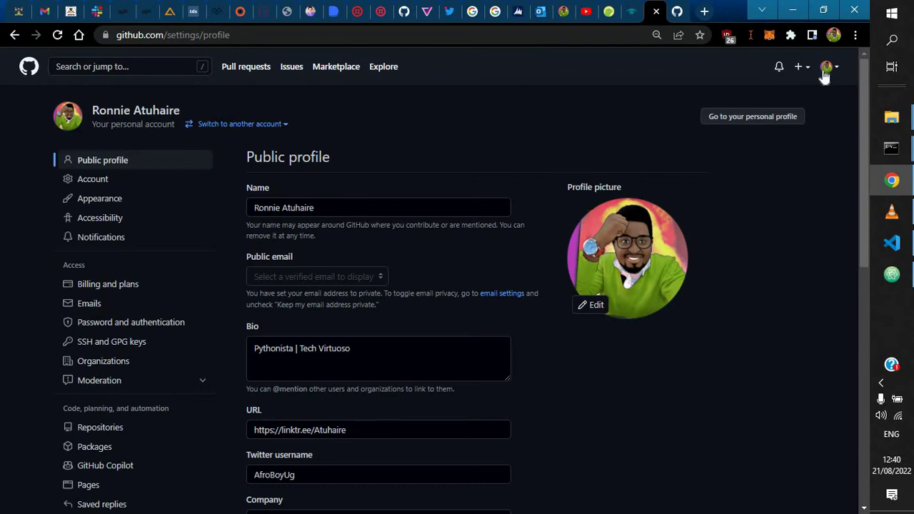
pyautogui.moveTo(864, 72)
pyautogui.mouseDown()
pyautogui.moveTo(870, 100)
pyautogui.moveTo(865, 72)
pyautogui.mouseUp()
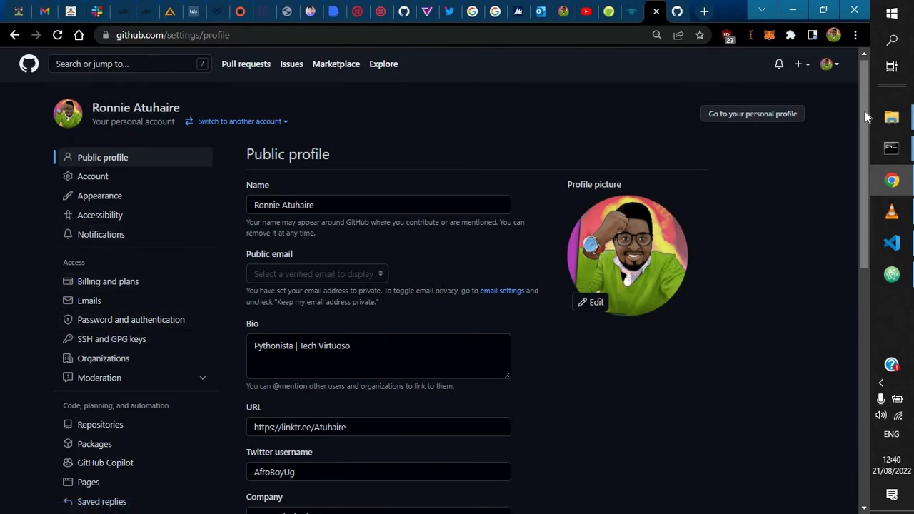
pyautogui.moveTo(865, 113); pyautogui.dragTo(845, 267)
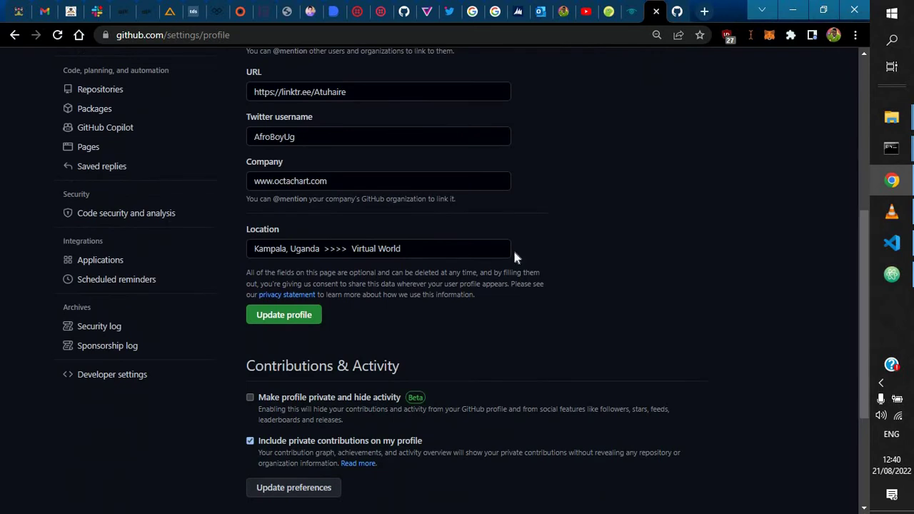
pyautogui.click(131, 383)
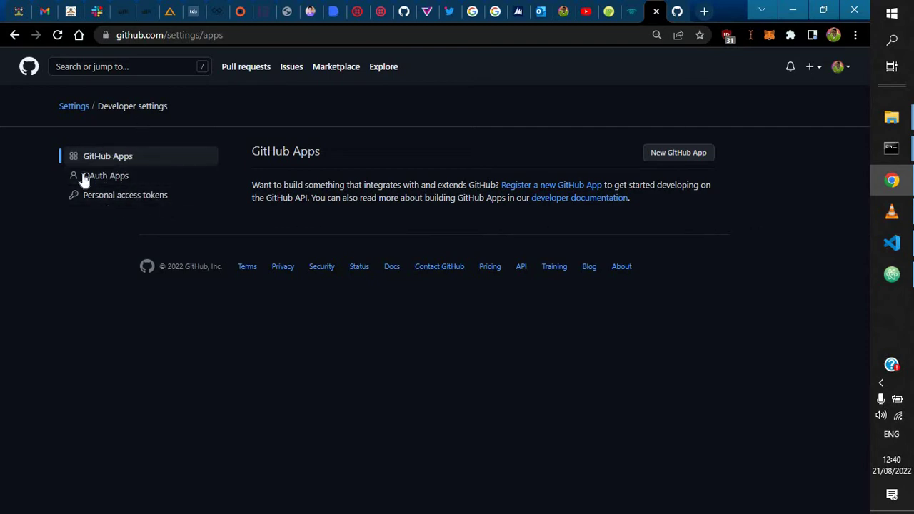
pyautogui.click(143, 201)
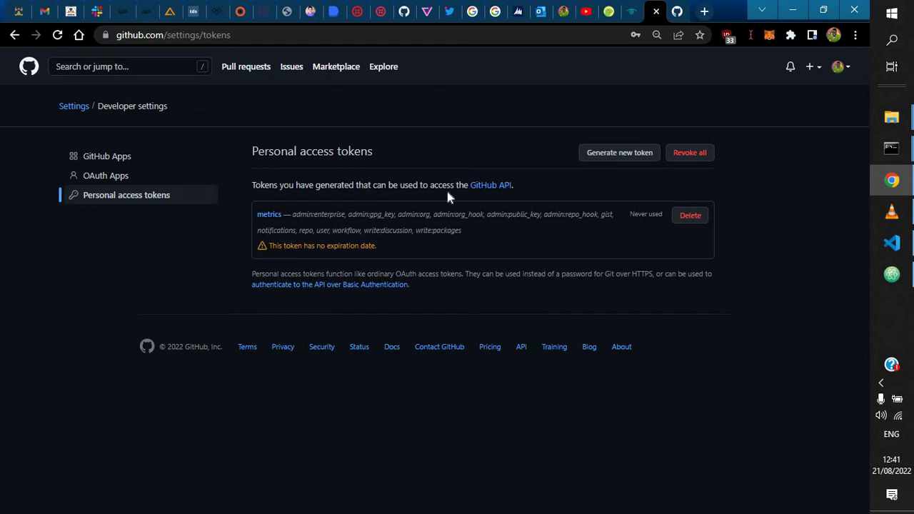
# - Start a new personal access token and set its note to "bash script PAT"
pyautogui.click(611, 154)
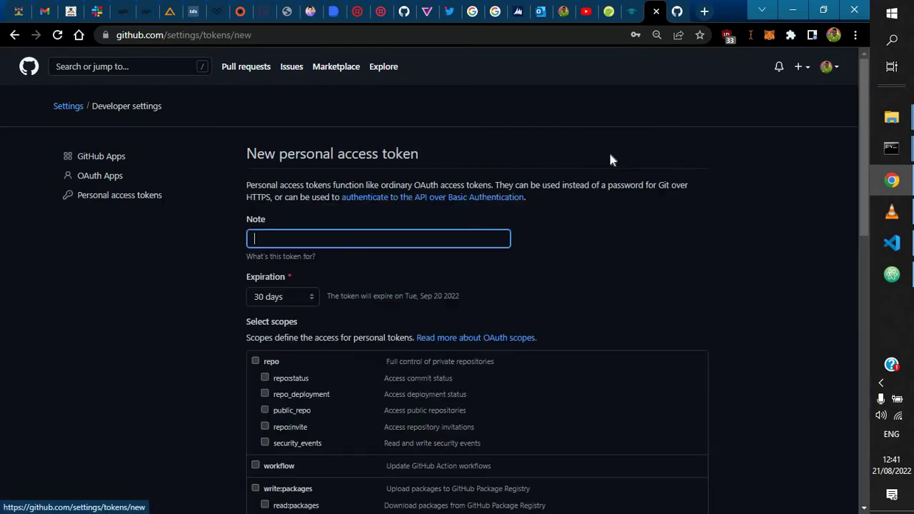
pyautogui.click(461, 237)
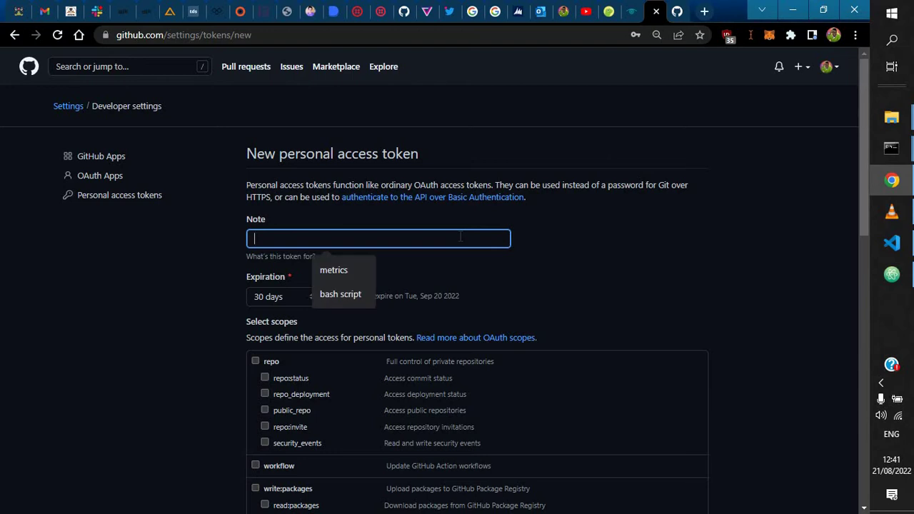
pyautogui.click(587, 273)
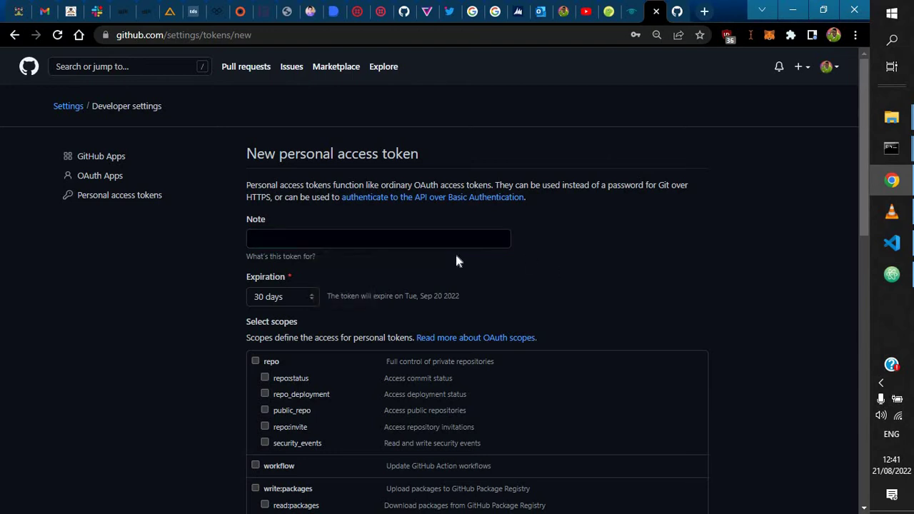
pyautogui.click(392, 241)
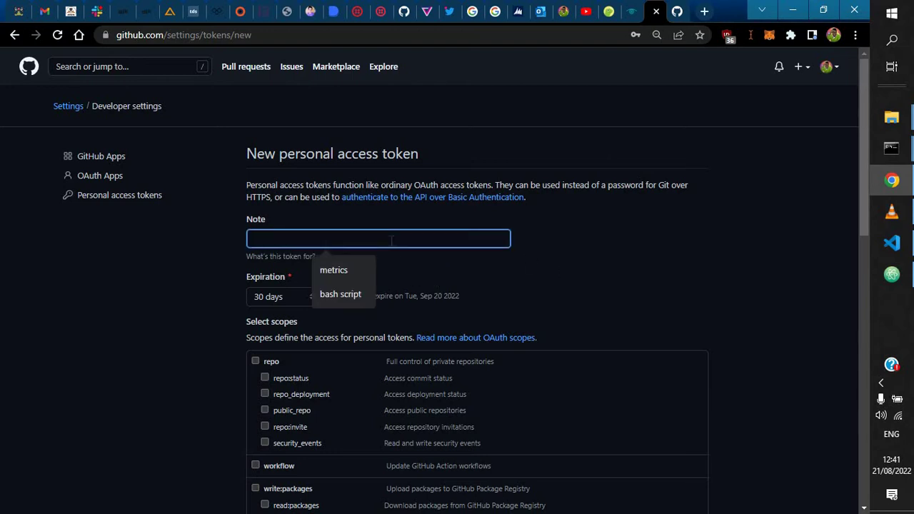
pyautogui.write('bash script')
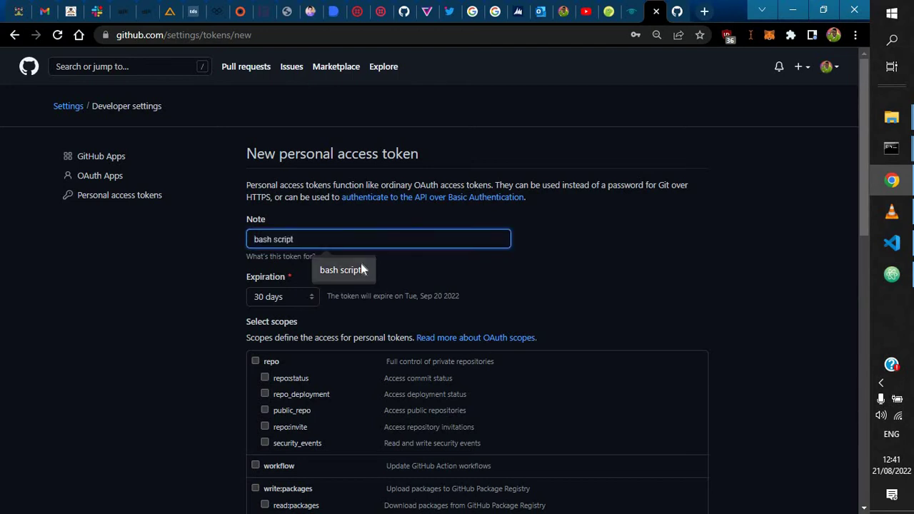
pyautogui.click(361, 270)
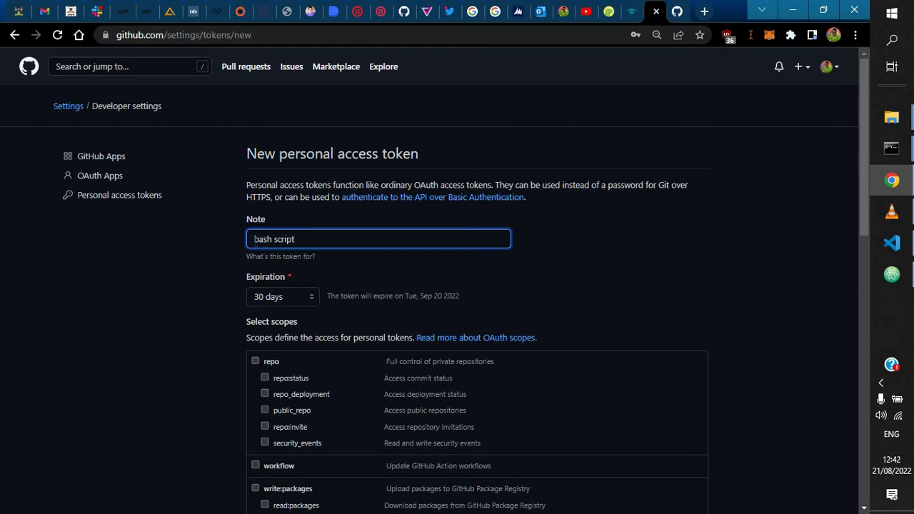
pyautogui.write('my')
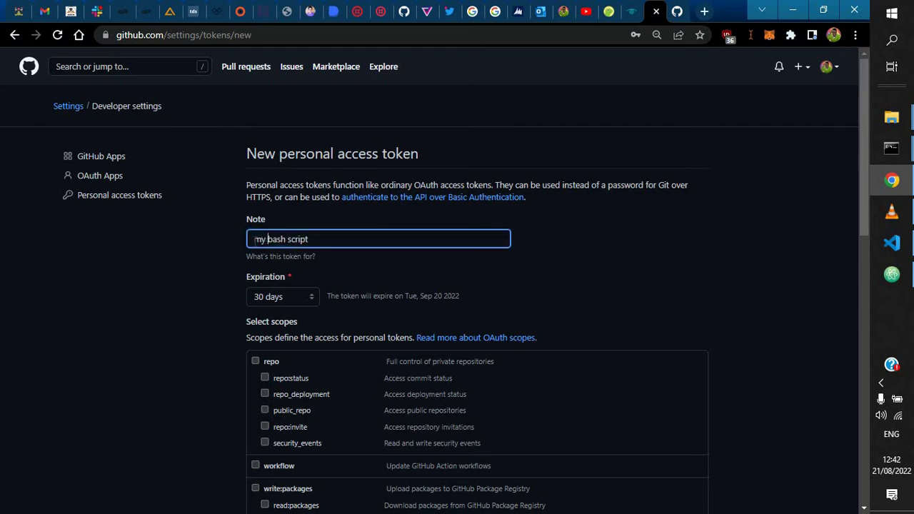
pyautogui.press('BackSpace')
pyautogui.press('BackSpace')
pyautogui.write('PAT')
pyautogui.click(609, 263)
# - Give the token a custom expiration date of 22/08/2022
pyautogui.moveTo(864, 100); pyautogui.dragTo(863, 146)
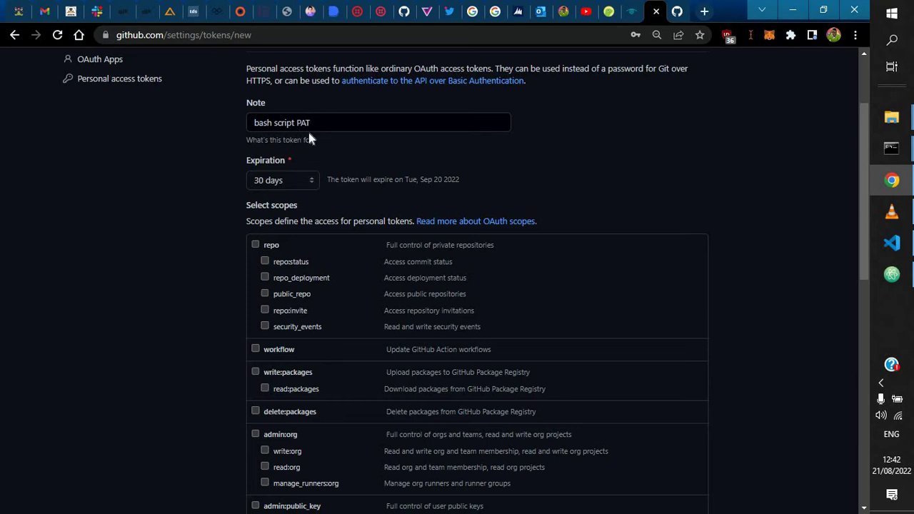
pyautogui.click(308, 183)
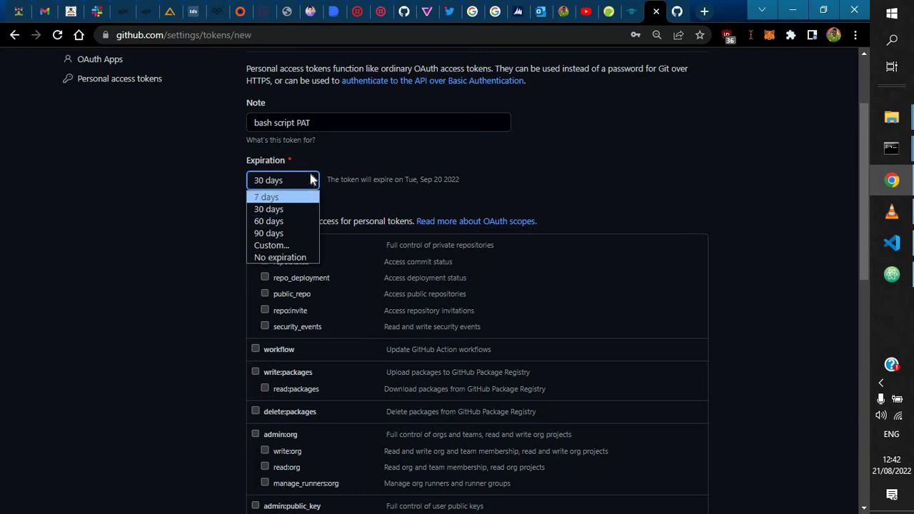
pyautogui.click(290, 245)
pyautogui.click(345, 183)
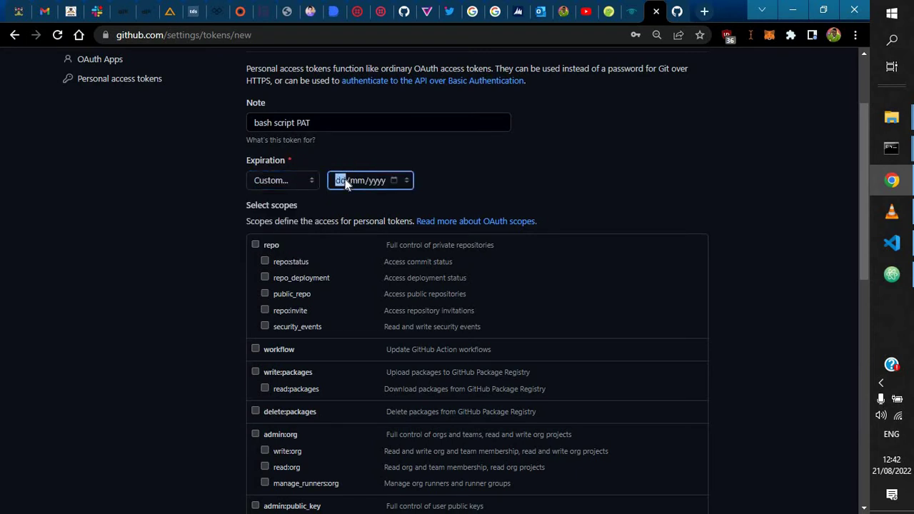
pyautogui.write('22')
pyautogui.click(345, 183)
pyautogui.click(612, 151)
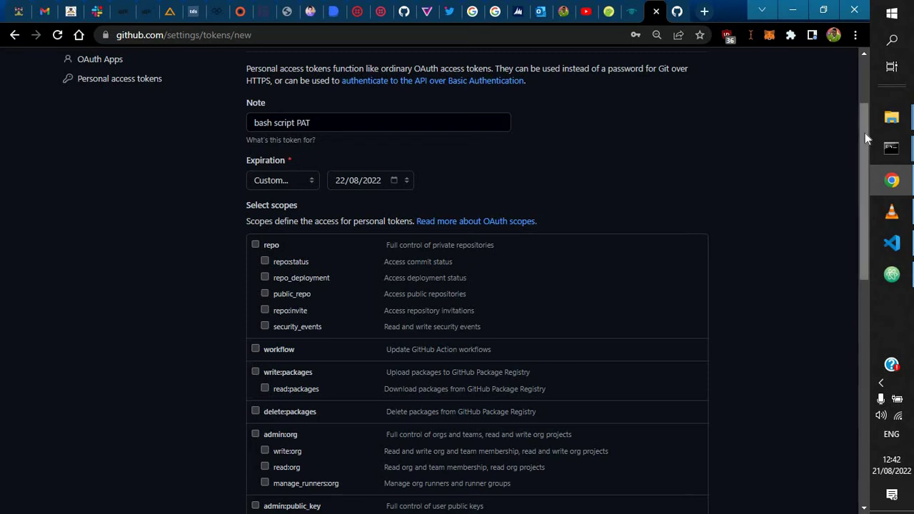
# - Grant the token the gist and notifications scopes
pyautogui.moveTo(865, 133); pyautogui.dragTo(846, 153)
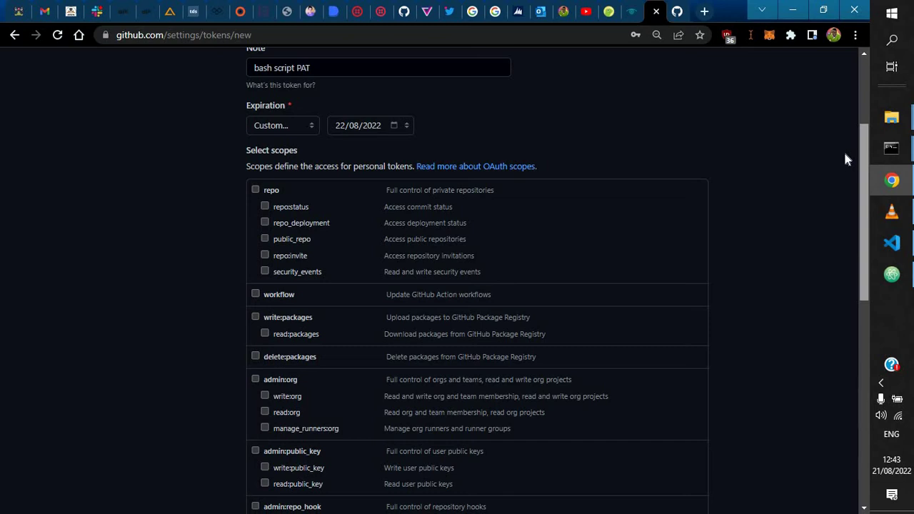
pyautogui.scroll(-5, 844, 157)
pyautogui.scroll(-2, 840, 312)
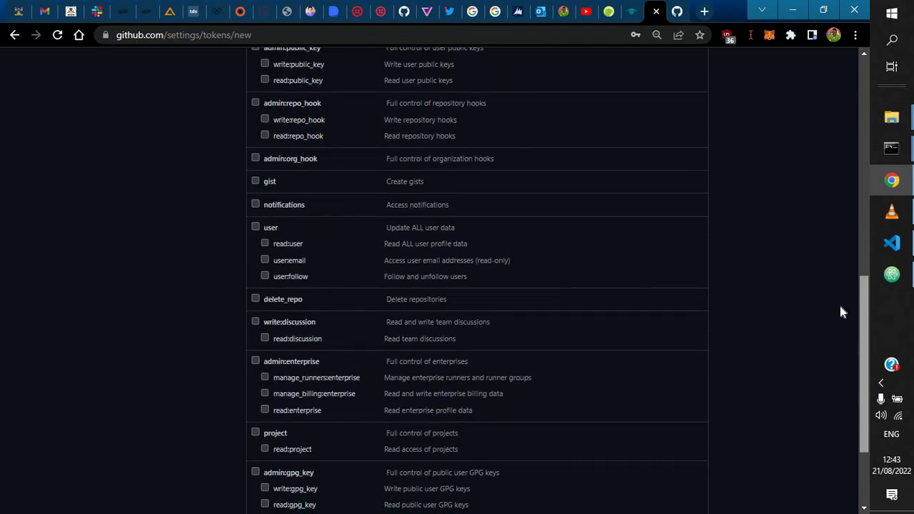
pyautogui.scroll(1, 834, 316)
pyautogui.scroll(2, 833, 300)
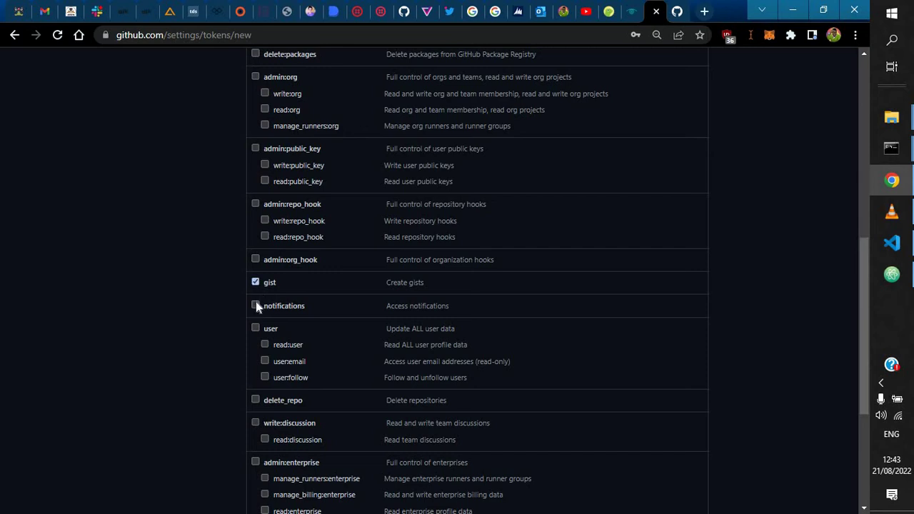
pyautogui.click(256, 305)
# - Generate the personal access token and copy its value to the clipboard
pyautogui.moveTo(861, 256); pyautogui.dragTo(847, 114)
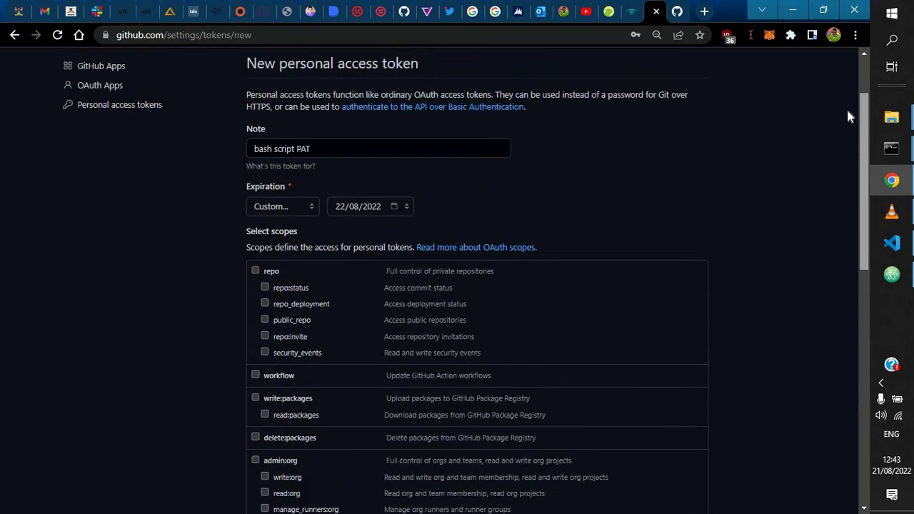
pyautogui.scroll(-15, 793, 394)
pyautogui.scroll(1, 799, 322)
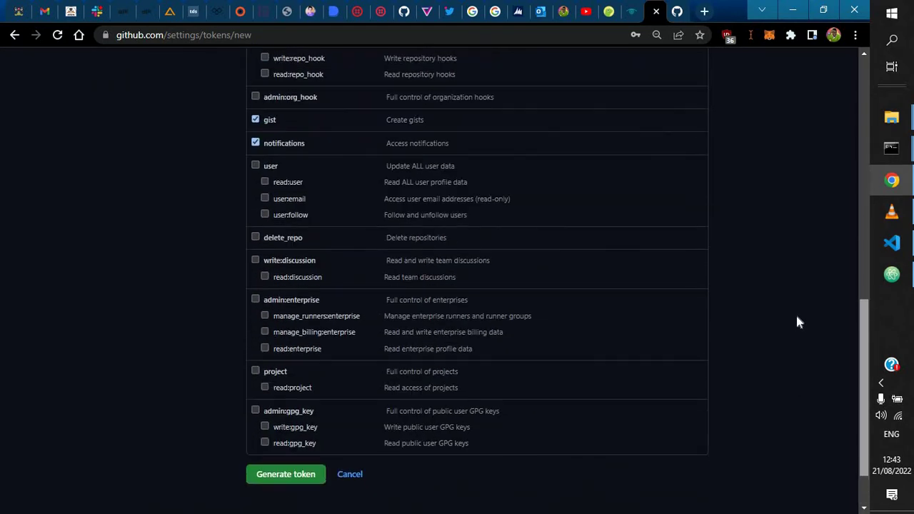
pyautogui.scroll(3, 799, 322)
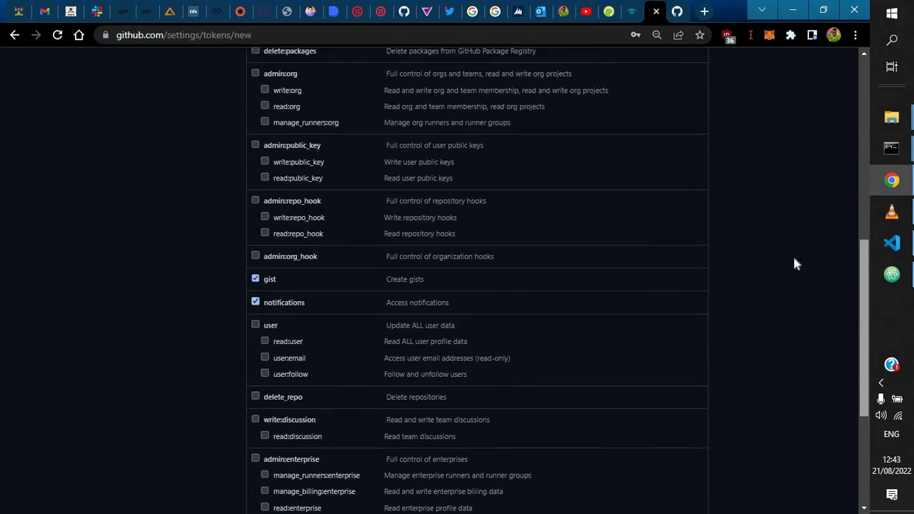
pyautogui.scroll(-5, 792, 357)
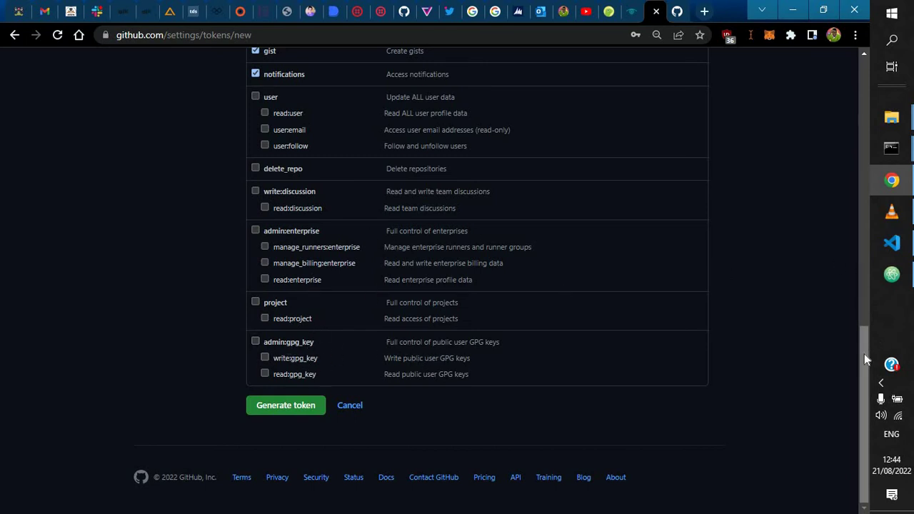
pyautogui.moveTo(864, 353); pyautogui.dragTo(849, 161)
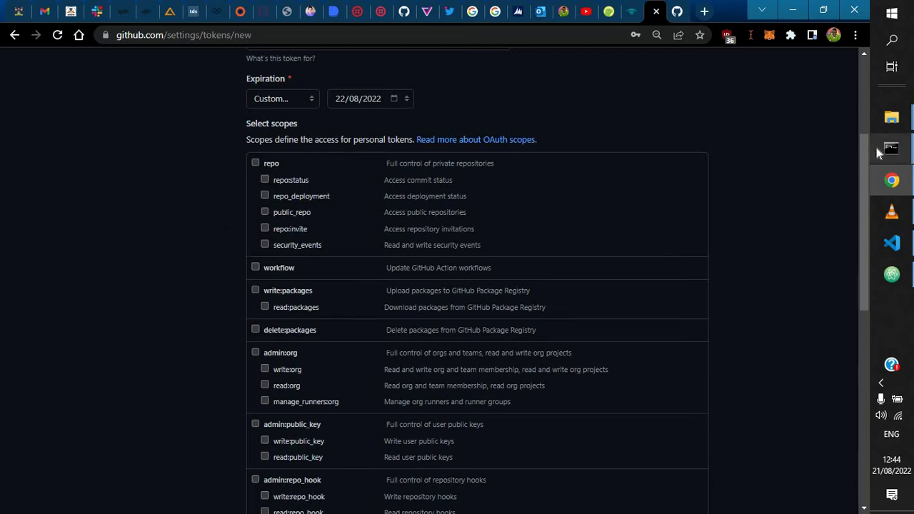
pyautogui.moveTo(864, 149); pyautogui.dragTo(861, 363)
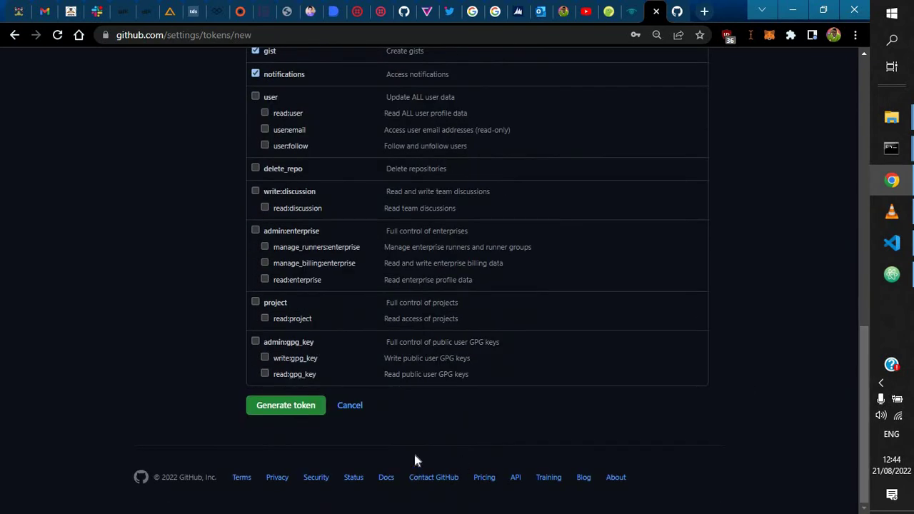
pyautogui.click(302, 404)
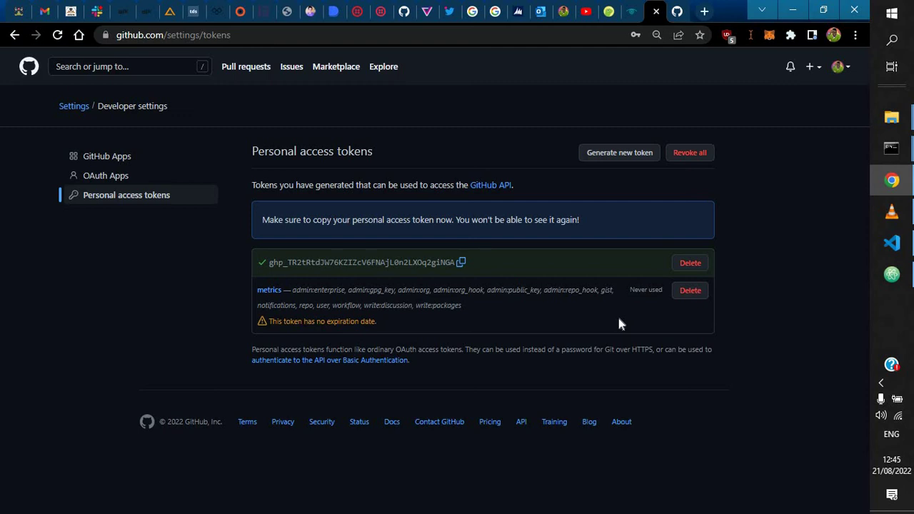
pyautogui.click(461, 263)
pyautogui.moveTo(511, 285)
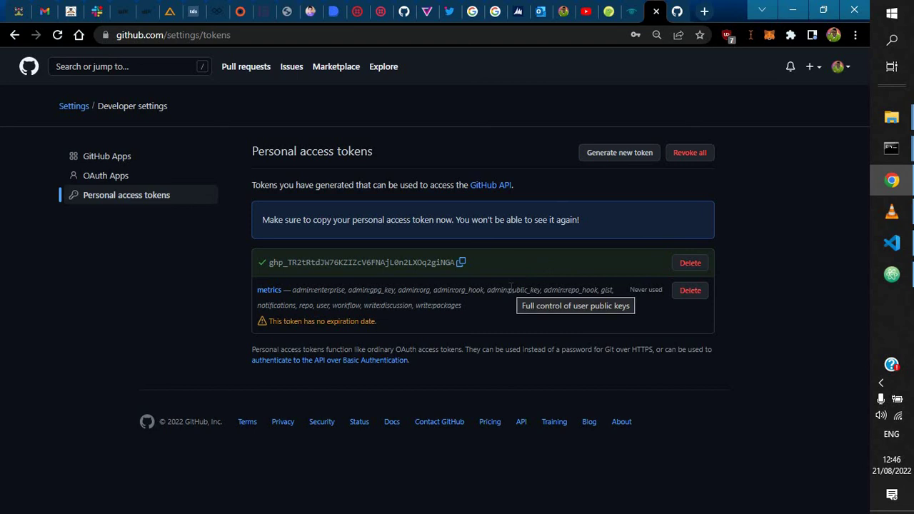